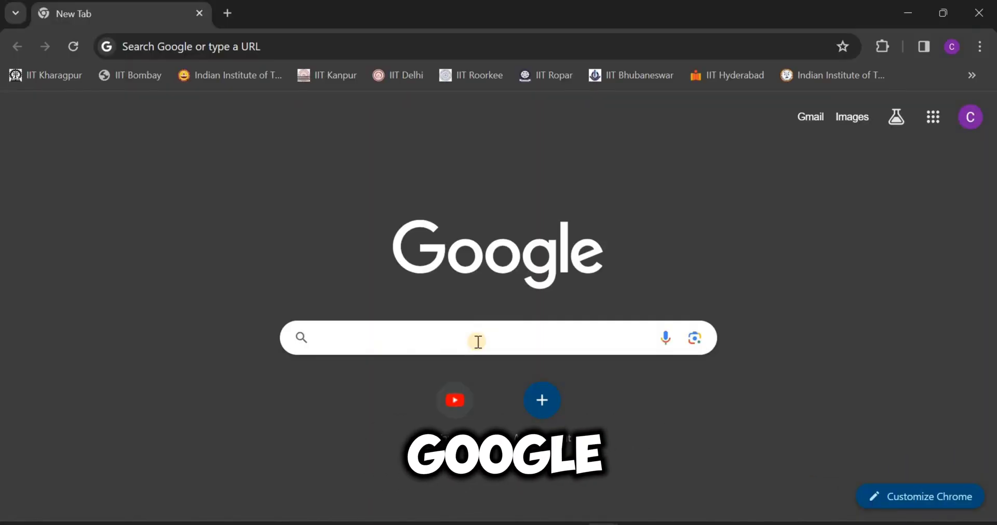
# Search Google for 'aicte internship portal' using the suggested completion
pyautogui.write('aicte internship portal')
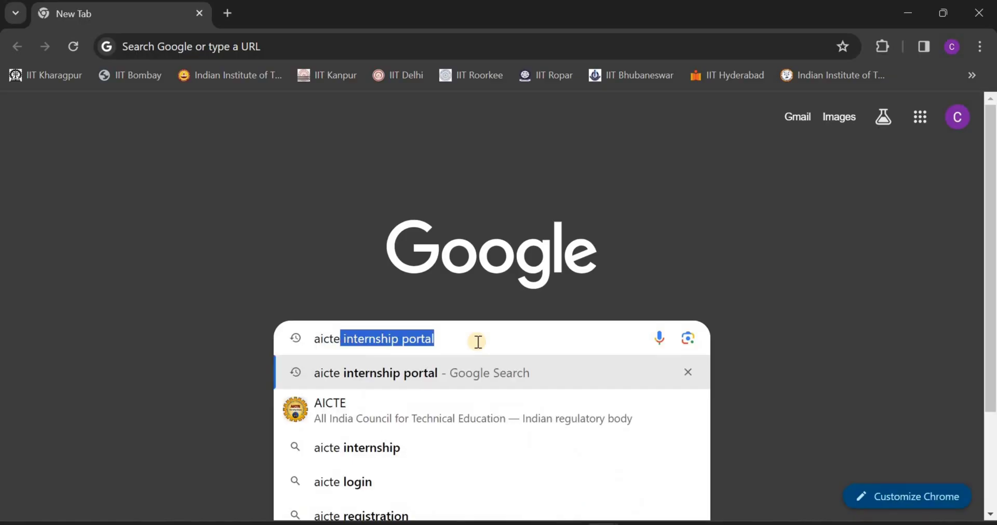
pyautogui.press('Right')
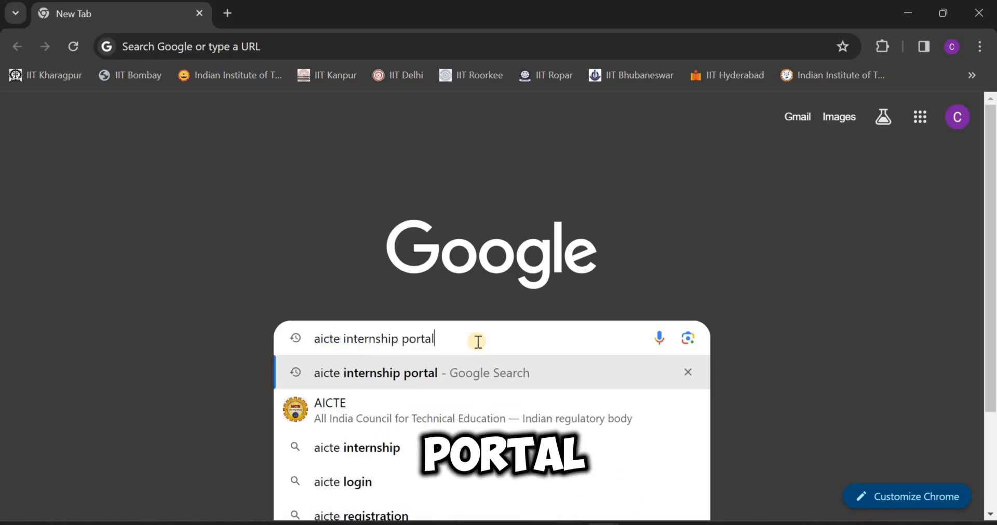
pyautogui.press('Return')
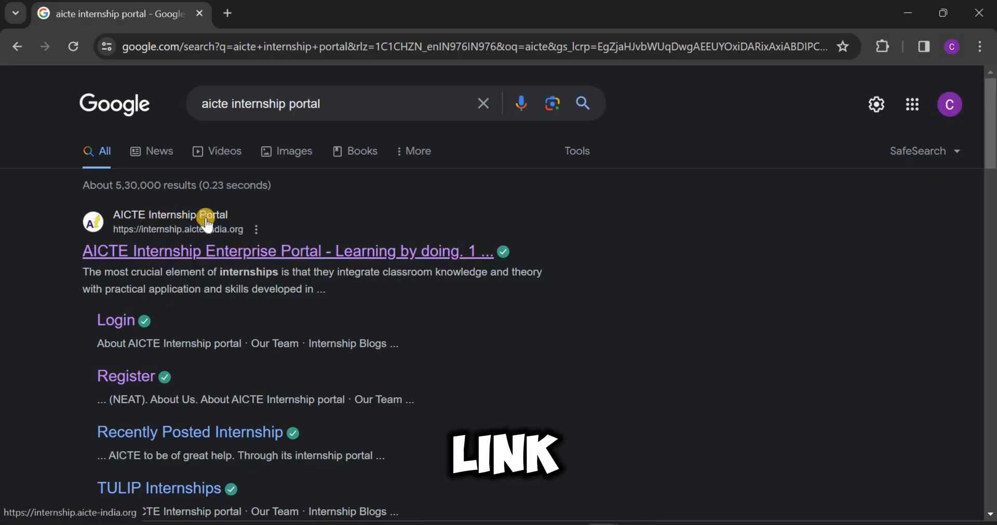
# Open the AICTE Internship Portal result and go to its Register page
pyautogui.click(179, 221)
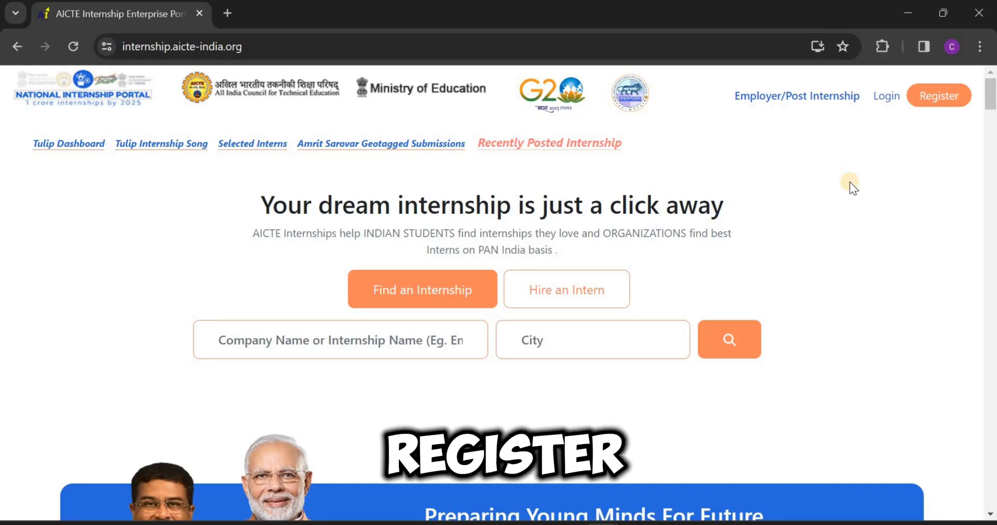
pyautogui.click(937, 98)
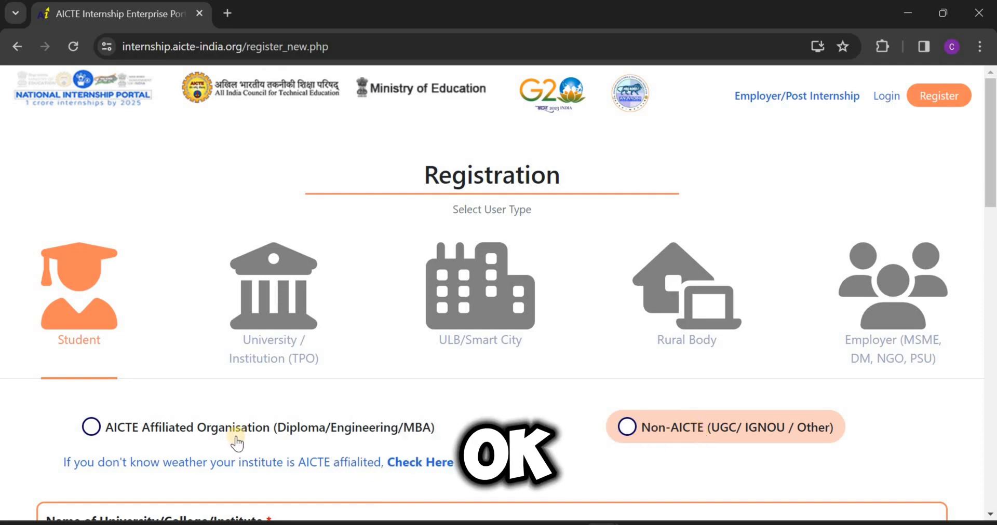
# Choose 'AICTE Affiliated Organisation' to list the 11158 affiliated institutes
pyautogui.click(111, 431)
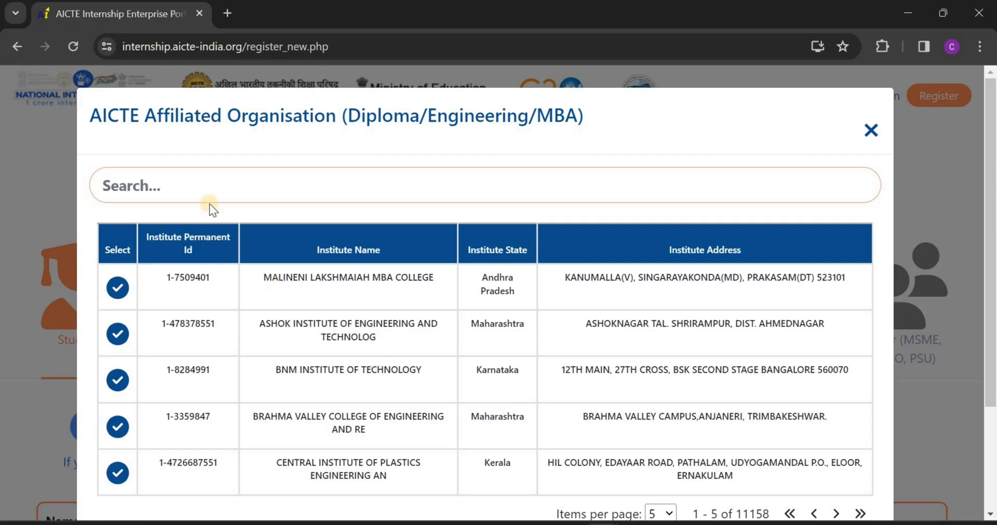
# Filter the institute list by 'santhiram' and select Santhiram Engineering College
pyautogui.click(173, 186)
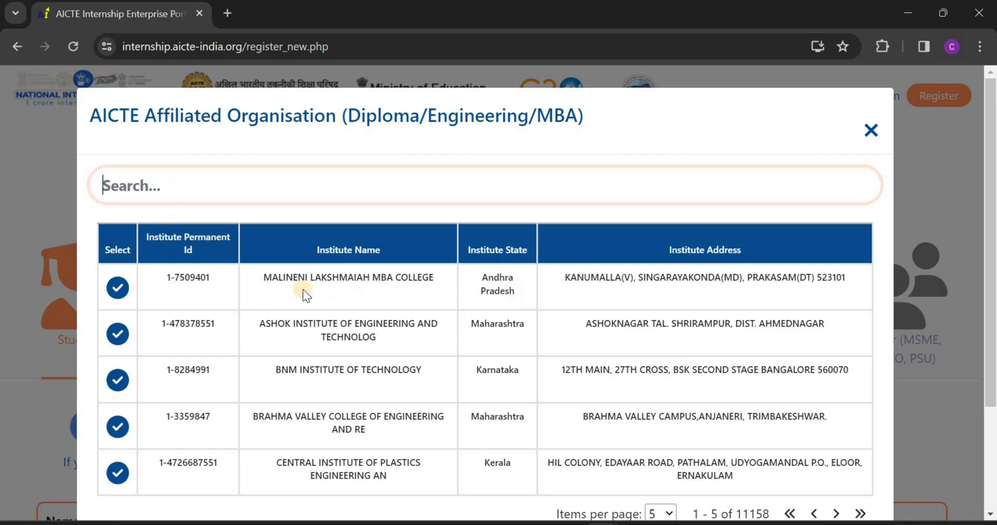
pyautogui.click(215, 186)
pyautogui.press('Down')
pyautogui.press('Return')
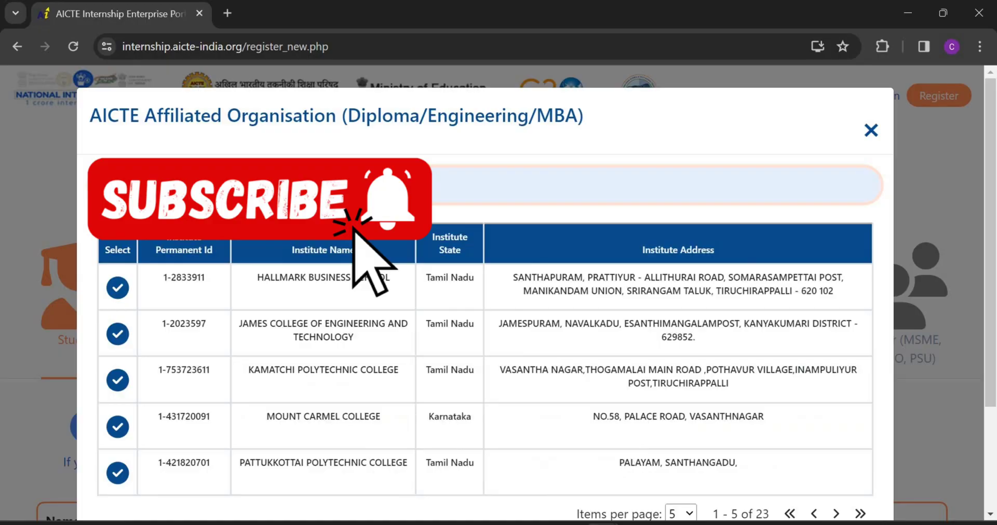
pyautogui.click(139, 321)
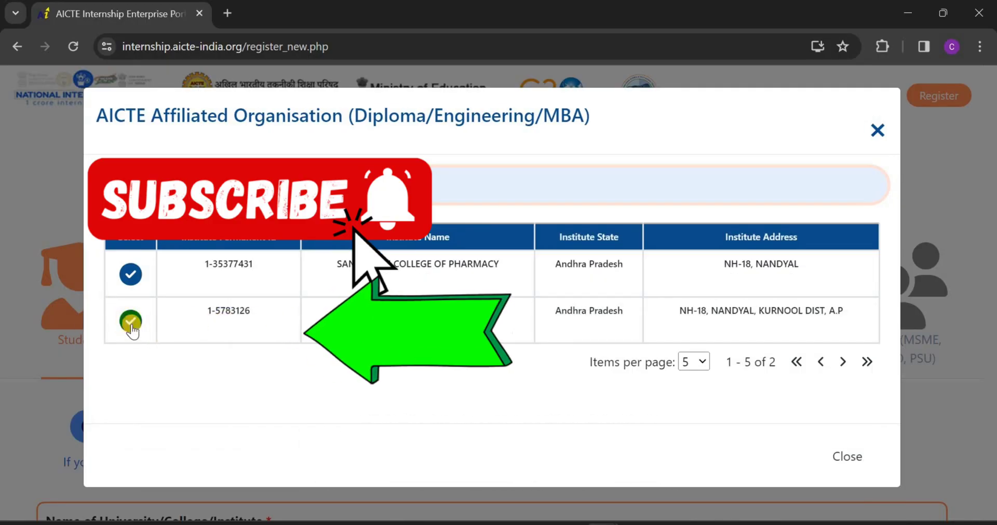
pyautogui.click(132, 323)
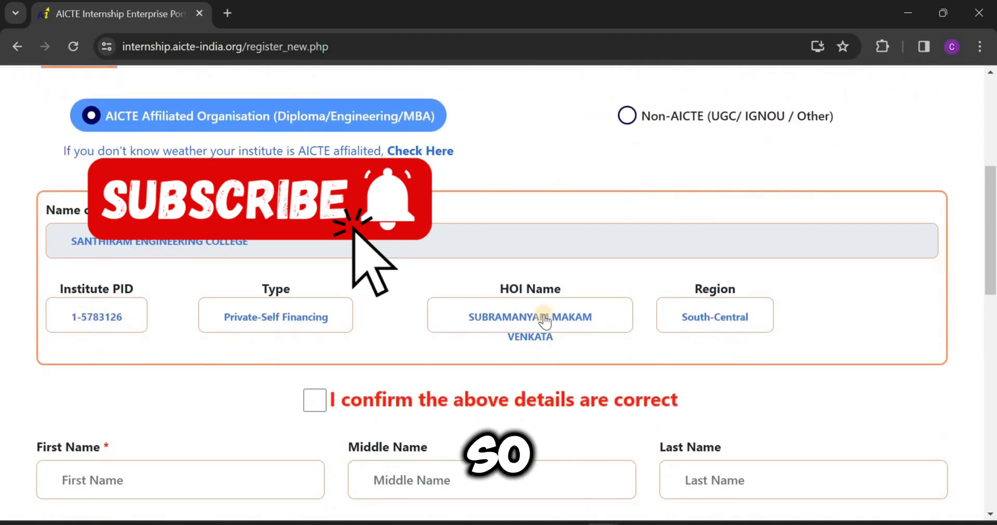
# Tick 'I confirm the above details are correct' and scroll down to the student personal details section
pyautogui.scroll(-2, 463, 350)
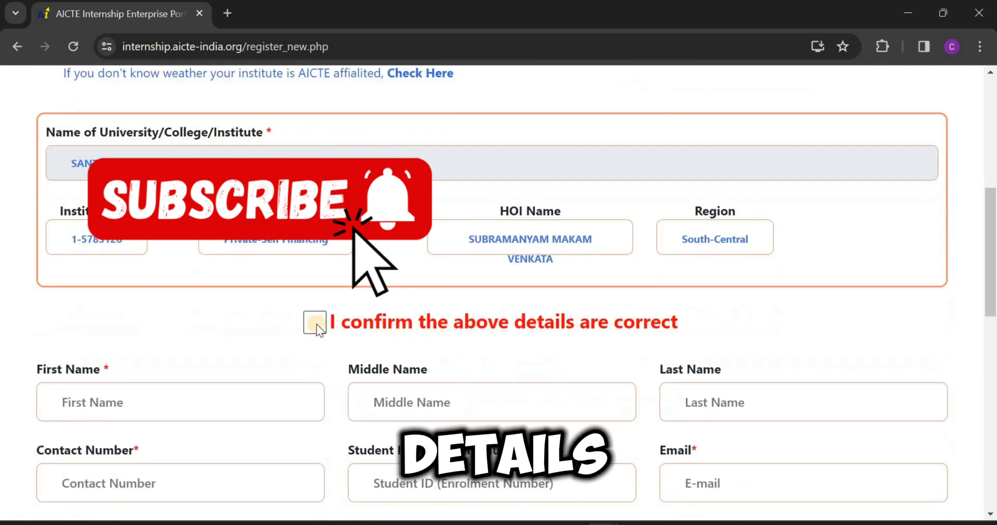
pyautogui.click(315, 322)
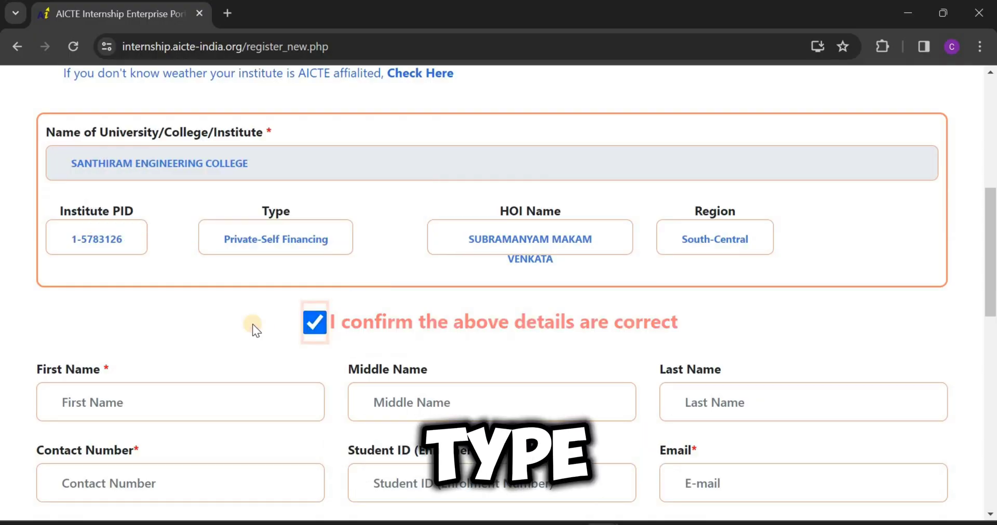
pyautogui.scroll(-1, 253, 324)
pyautogui.scroll(-1, 253, 324)
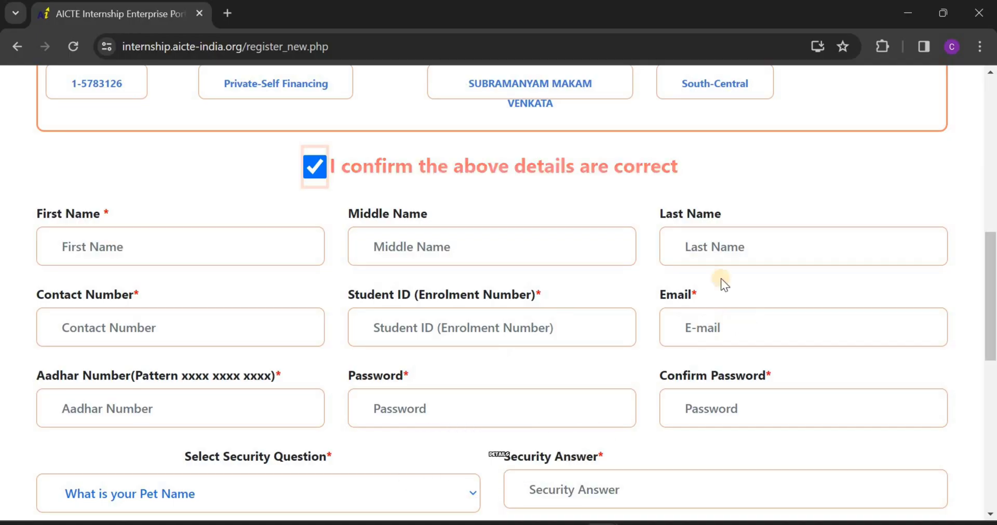
pyautogui.scroll(-1, 727, 275)
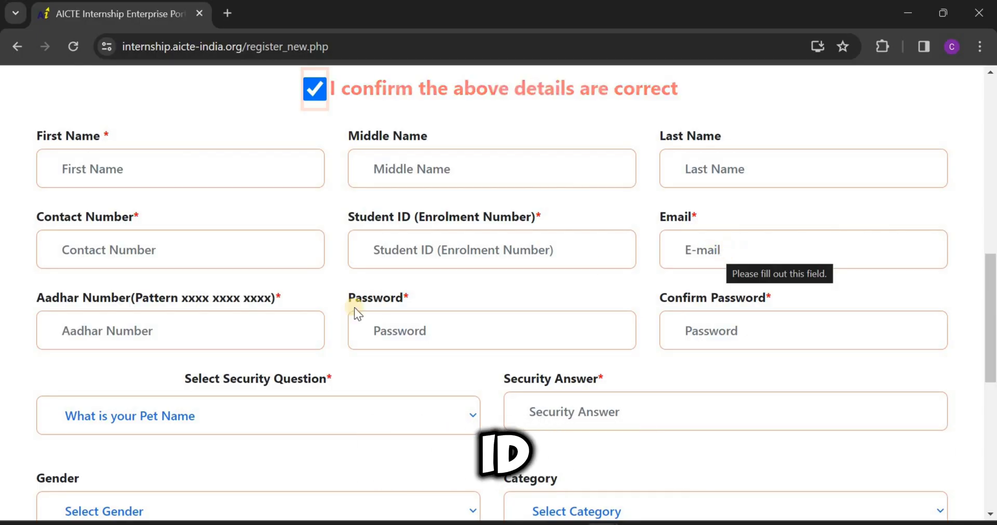
pyautogui.scroll(-1, 193, 249)
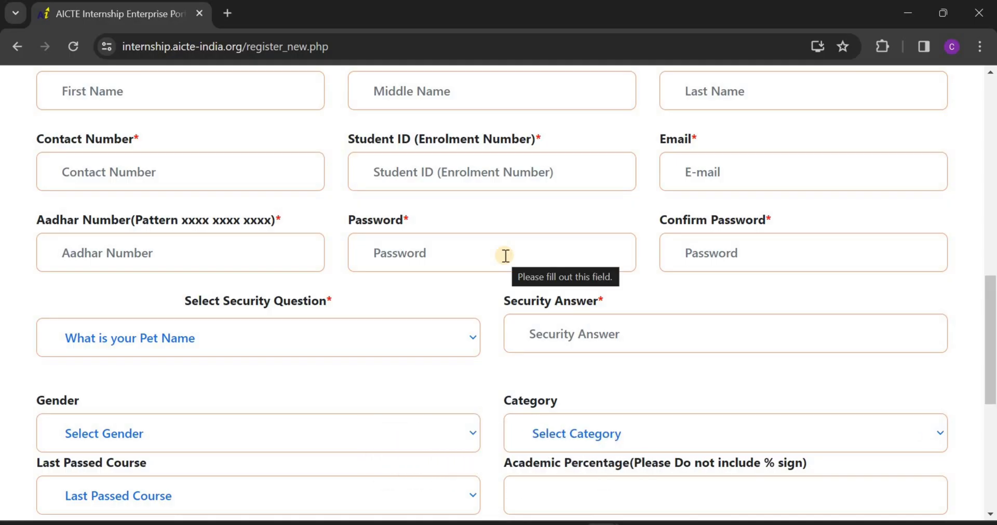
pyautogui.scroll(-1, 384, 270)
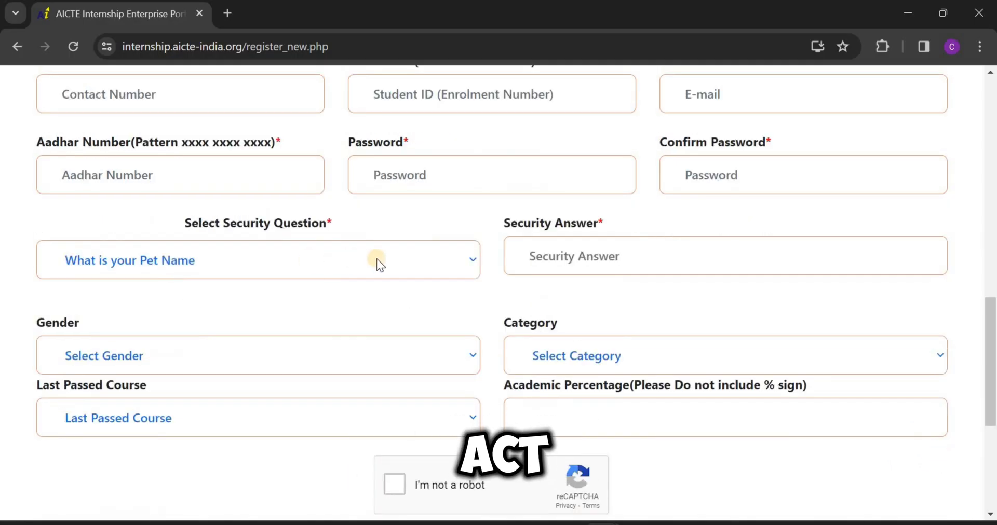
# Keep the pet name question as the security question
pyautogui.click(427, 261)
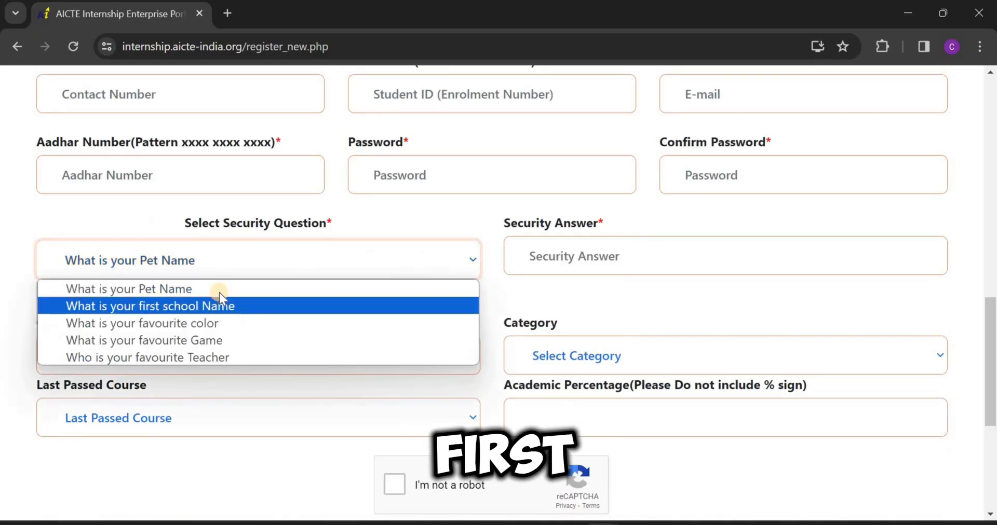
pyautogui.click(602, 263)
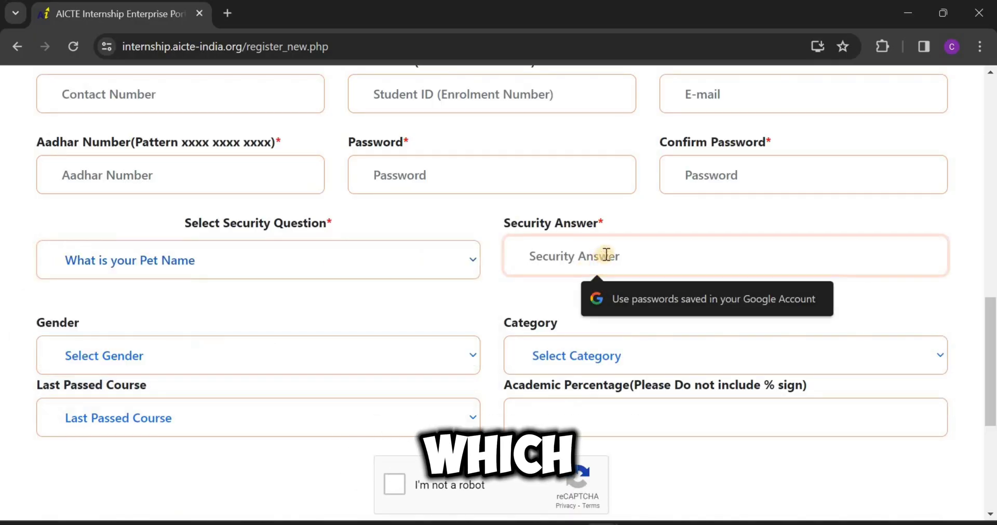
pyautogui.scroll(-4, 153, 207)
pyautogui.scroll(1, 347, 210)
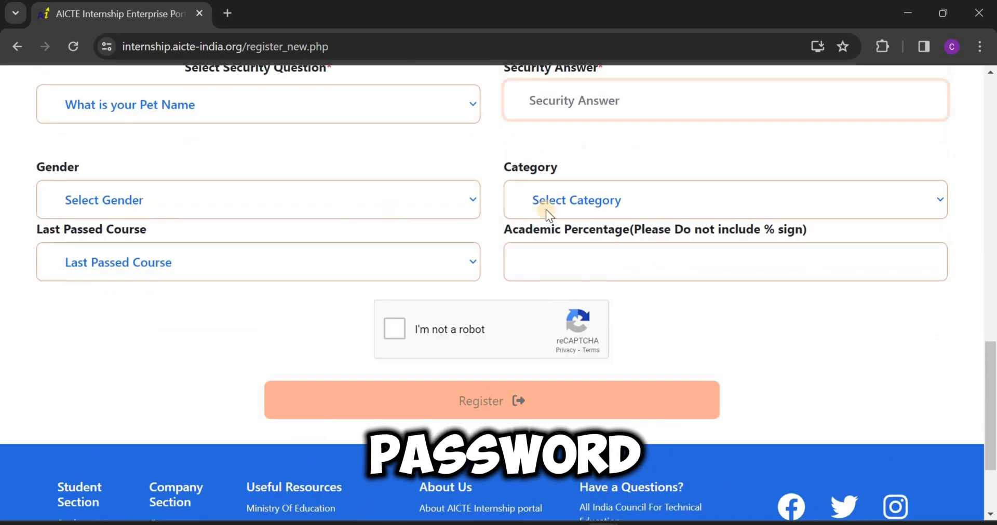
# Set the category to General, after briefly switching it to SC
pyautogui.click(634, 203)
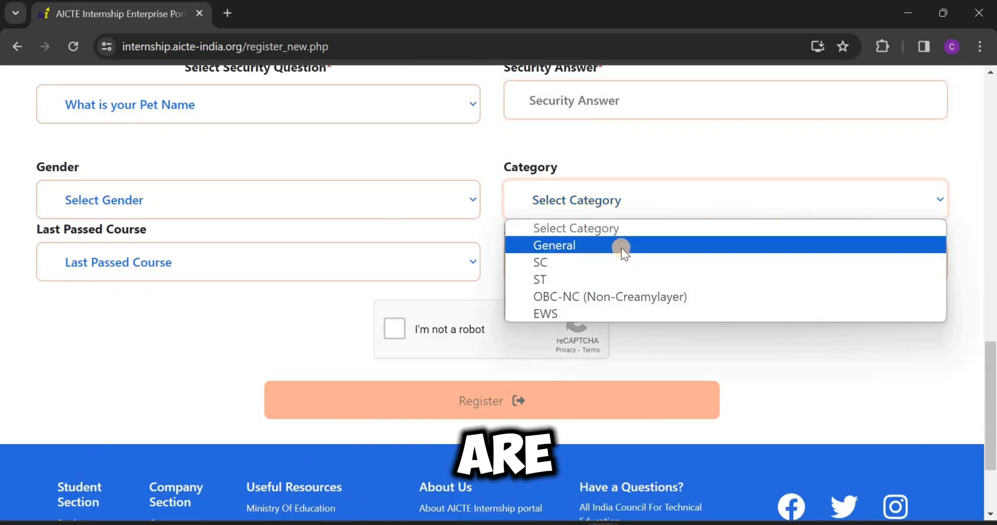
pyautogui.click(621, 248)
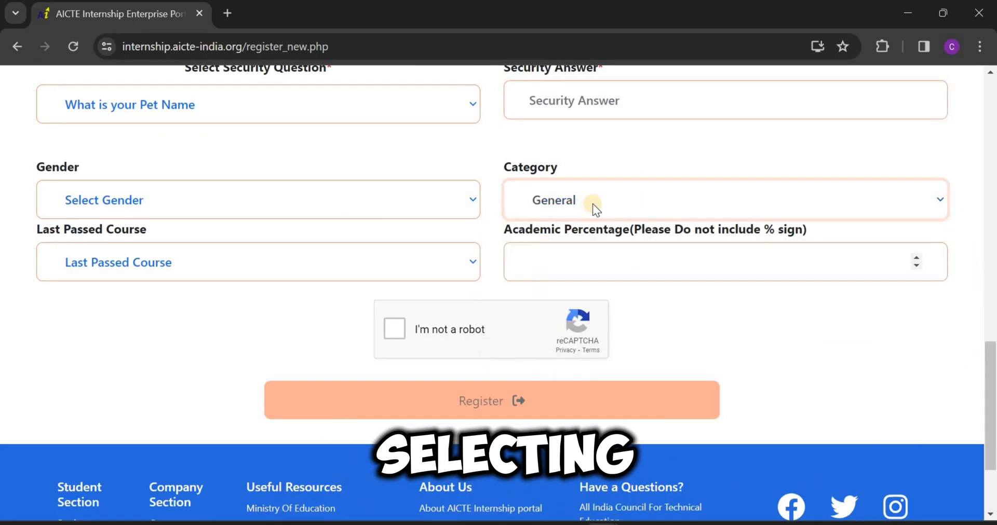
pyautogui.click(647, 206)
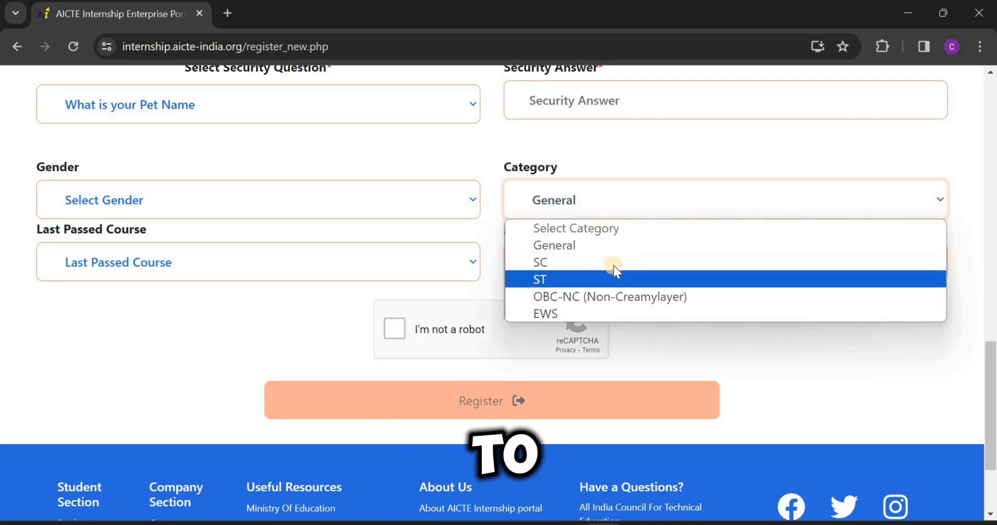
pyautogui.click(613, 266)
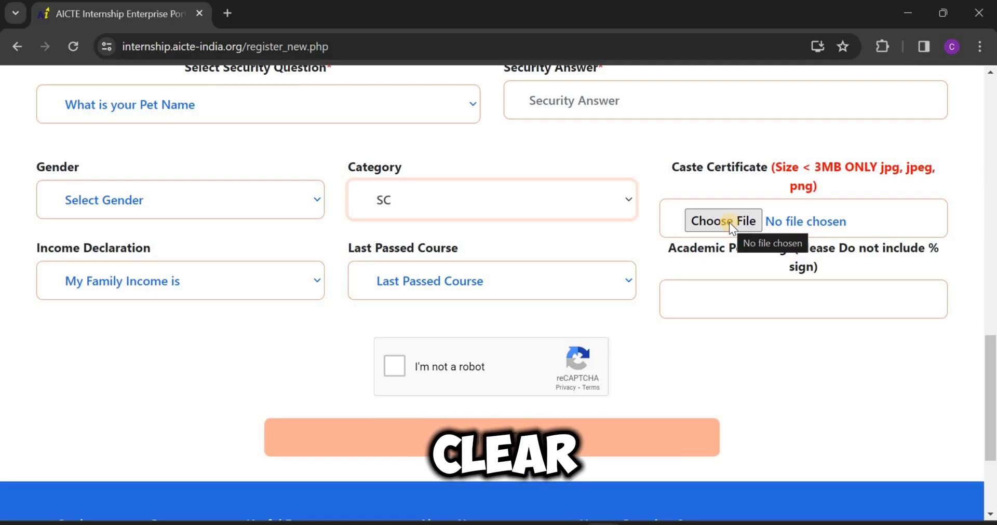
pyautogui.click(632, 213)
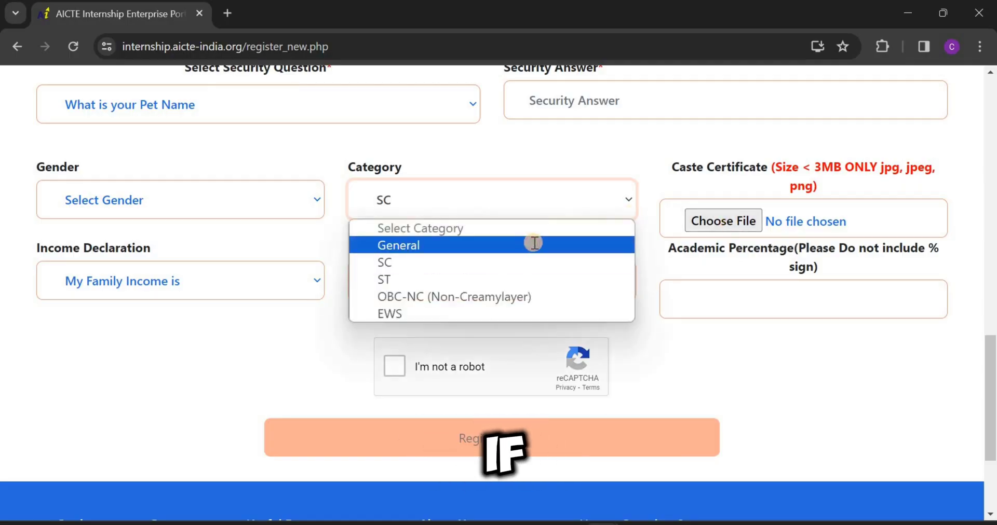
pyautogui.click(530, 243)
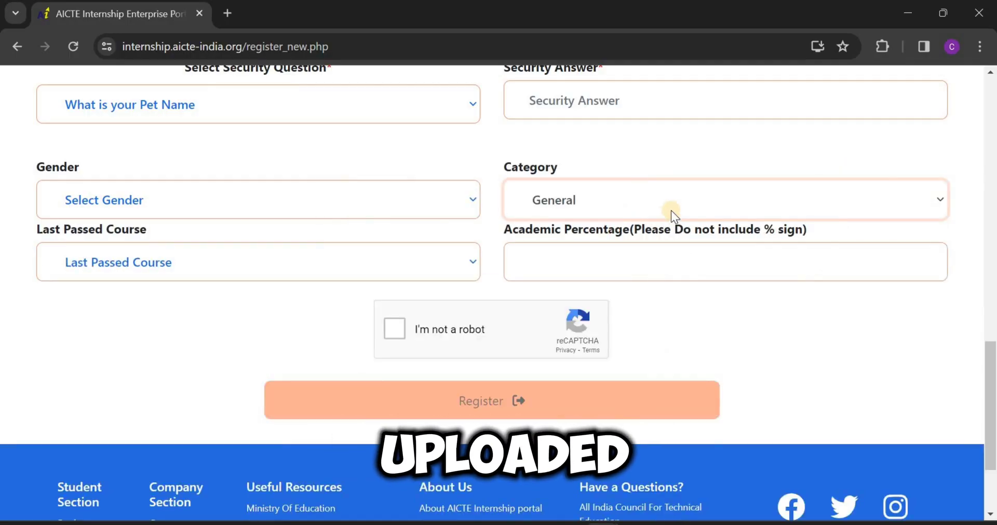
# Select 12 as last passed course, enter 80 academic percentage, and tick the reCAPTCHA
pyautogui.click(364, 266)
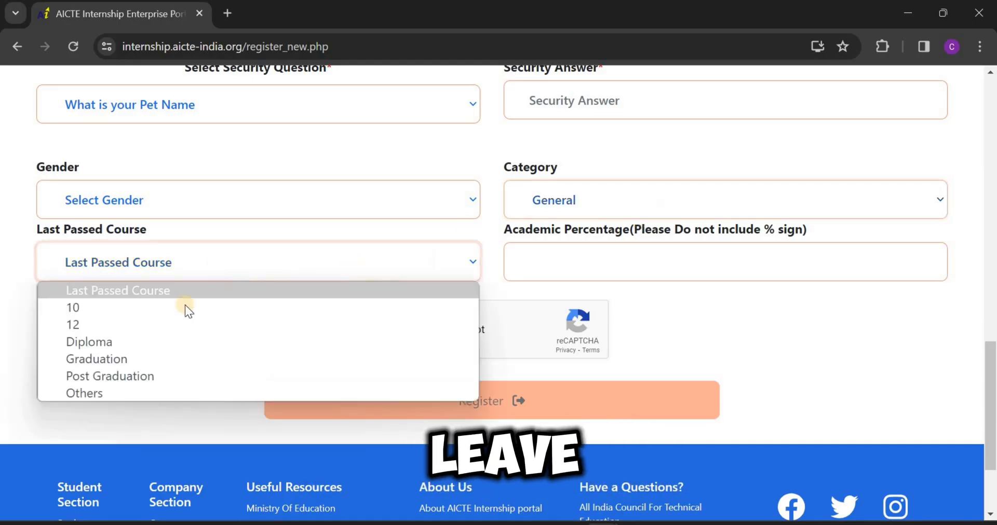
pyautogui.click(161, 326)
pyautogui.click(597, 266)
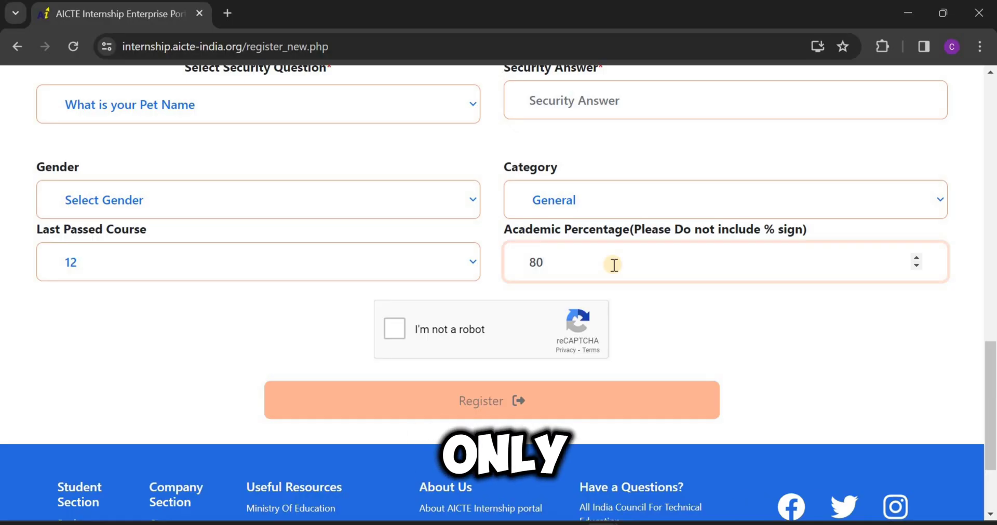
pyautogui.click(393, 332)
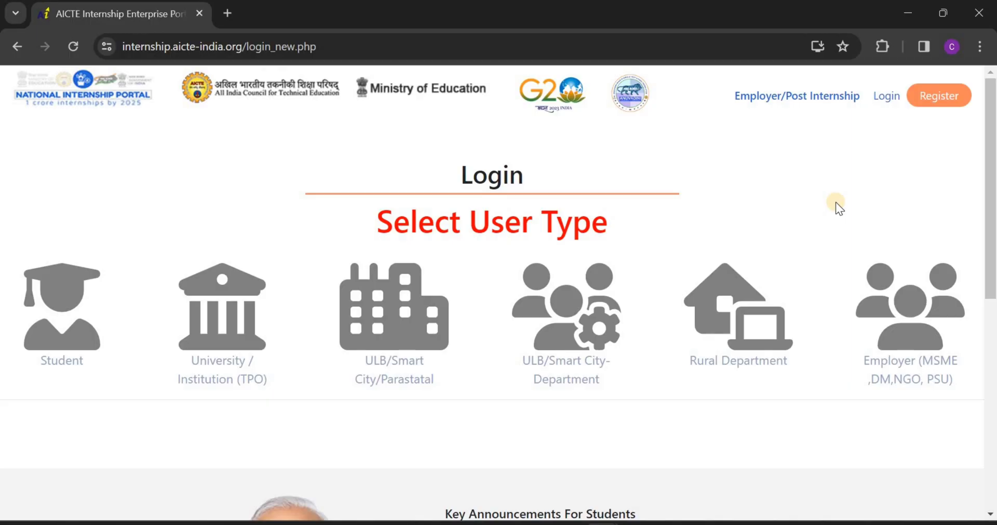
# Choose and confirm Student as the login user type
pyautogui.click(64, 303)
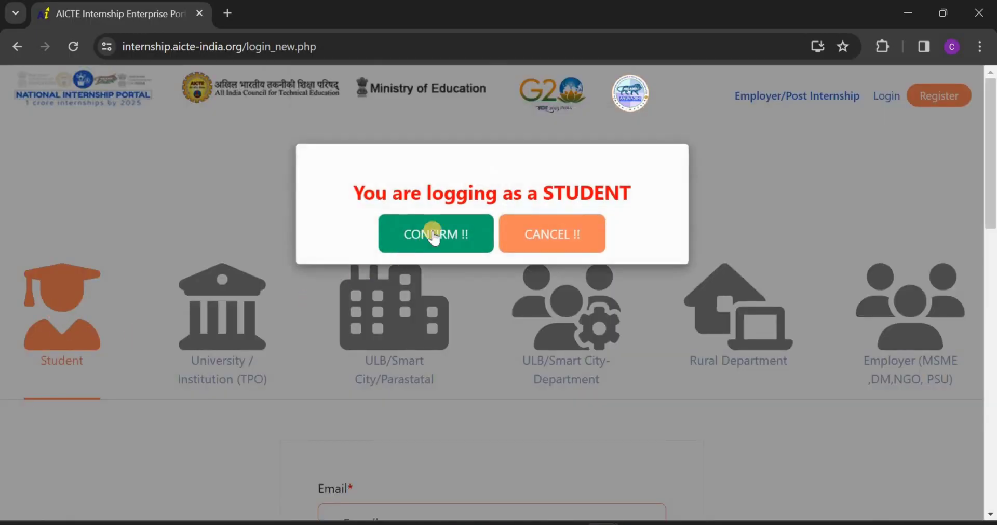
pyautogui.click(434, 234)
pyautogui.scroll(-6, 431, 228)
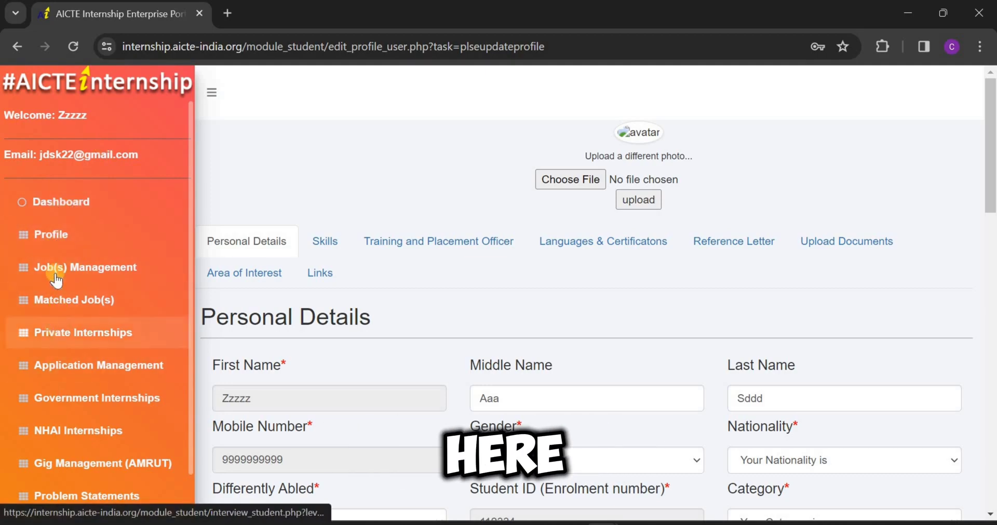
# Open the profile and copy the Student Registration ID value
pyautogui.click(55, 234)
pyautogui.moveTo(210, 225); pyautogui.dragTo(432, 228)
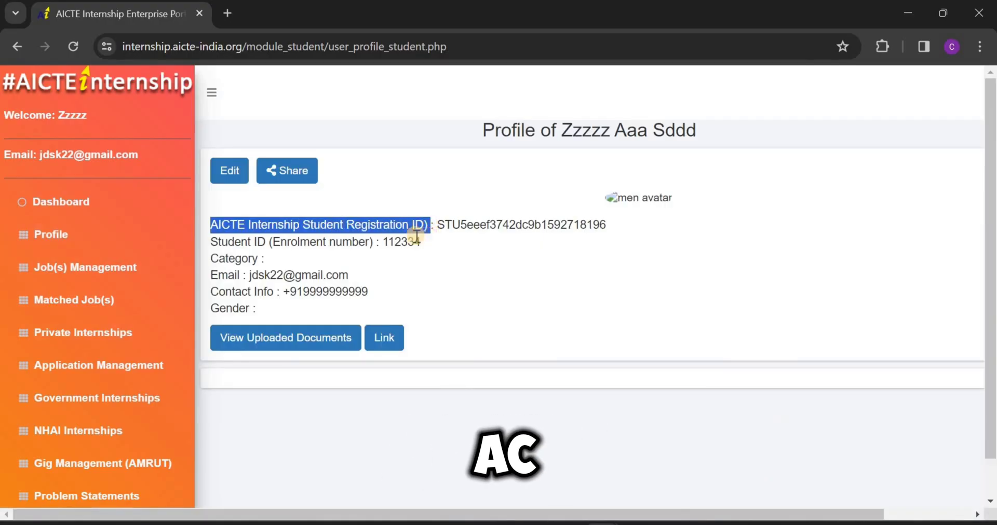
pyautogui.click(213, 227)
pyautogui.moveTo(233, 225); pyautogui.dragTo(605, 227)
pyautogui.click(436, 225)
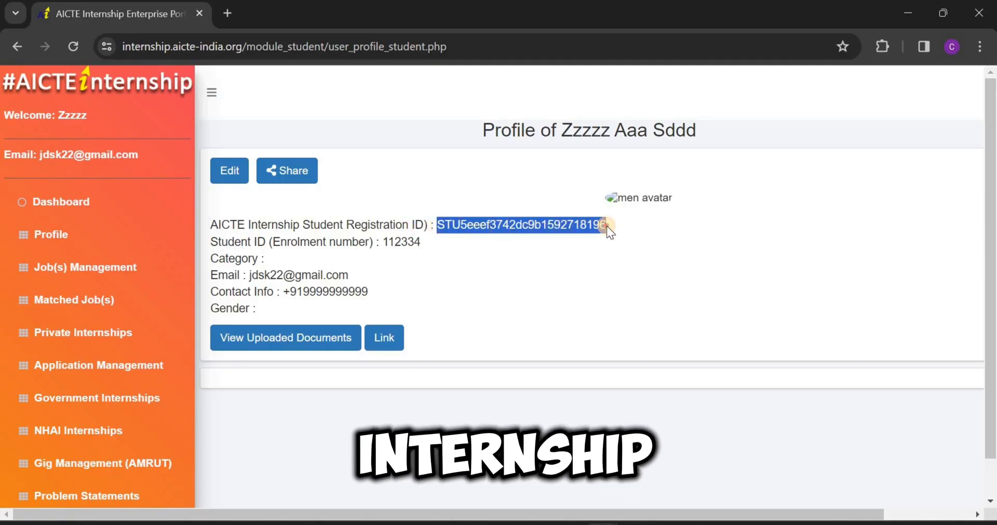
pyautogui.rightClick(551, 226)
pyautogui.click(571, 241)
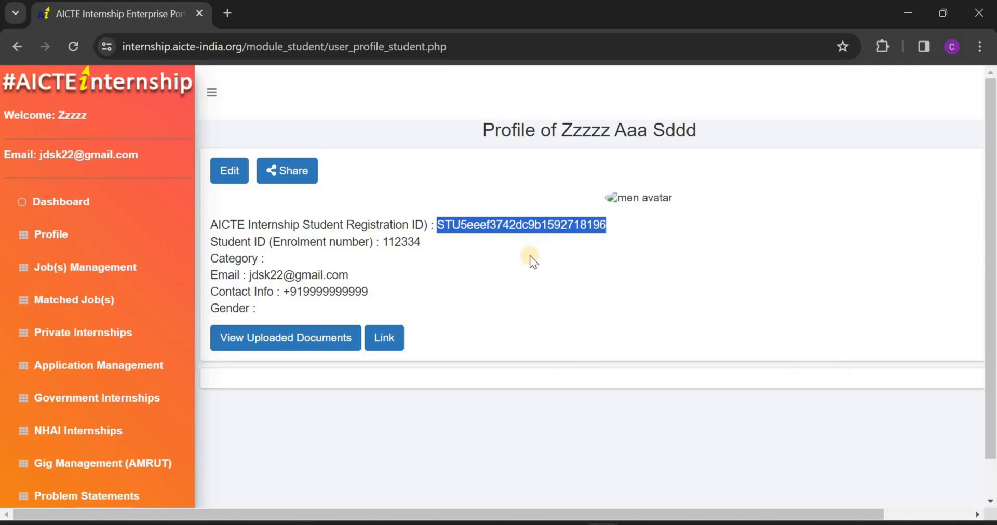
# Edit the profile and scroll down to the Class 10th and Class 12th fields
pyautogui.click(232, 171)
pyautogui.scroll(-4, 311, 249)
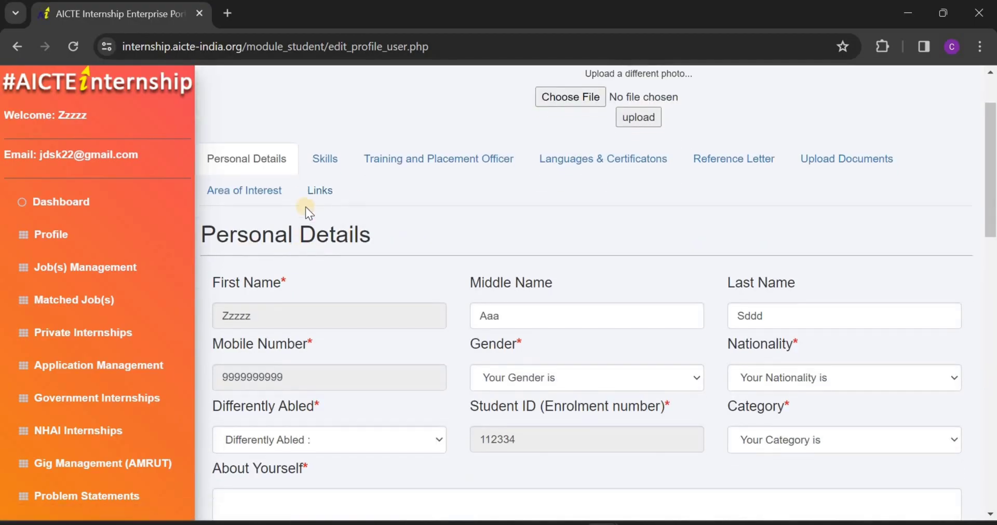
pyautogui.scroll(-6, 322, 249)
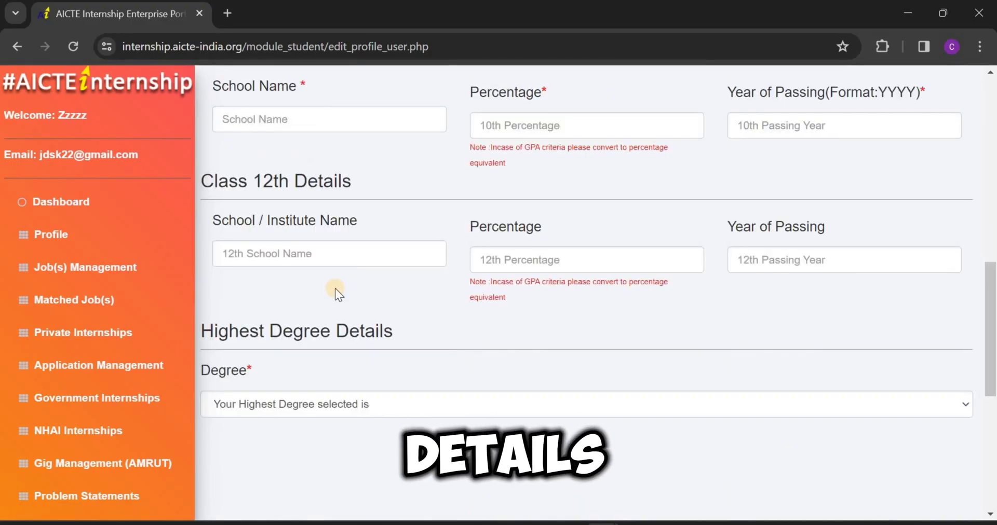